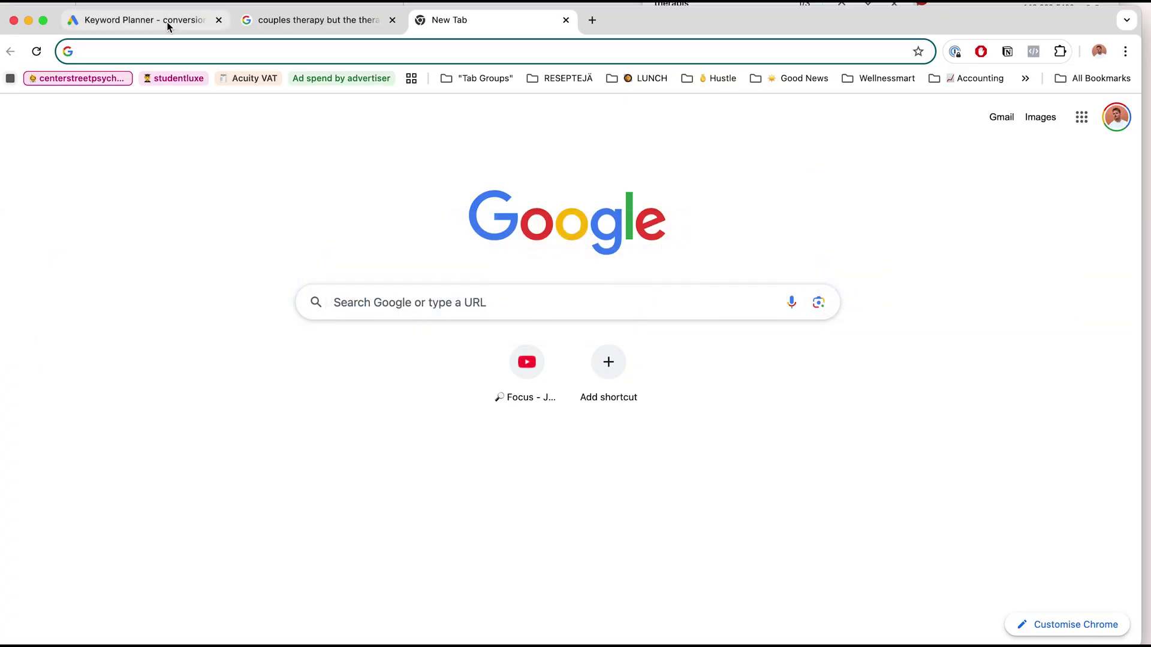
Step: Switch back to the Keyword Planner tab with psychotherapy calgary, cbt therapy and couples therapy entered
left_click(530, 195)
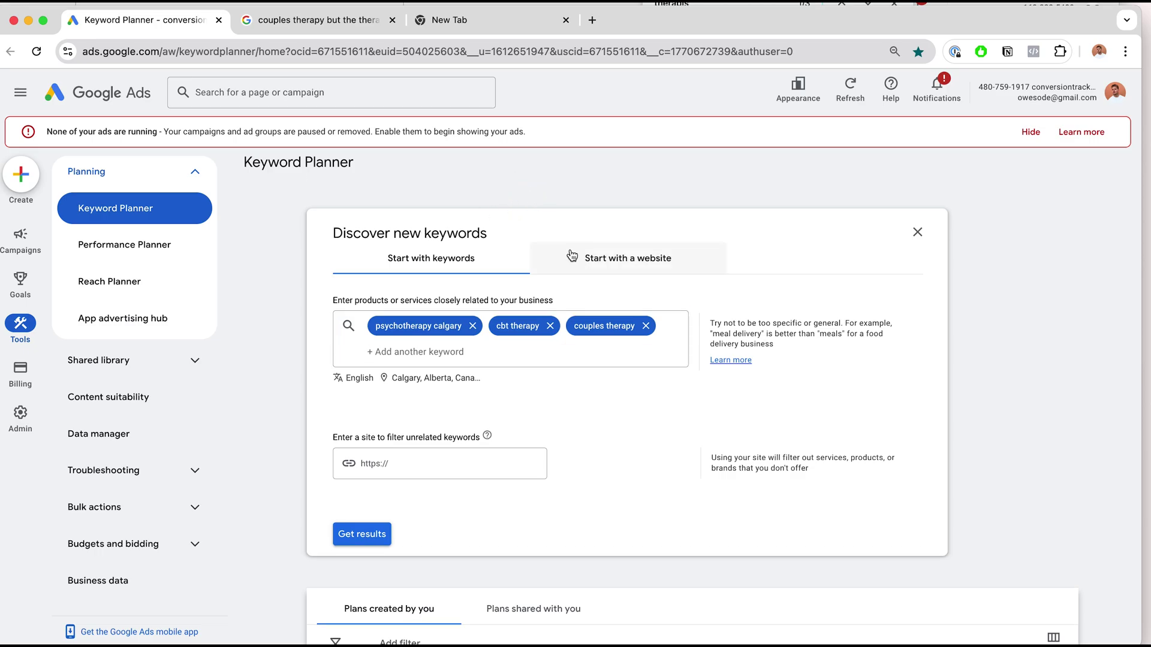
Step: Review the language and Calgary location targeting, then cancel the Location dialog unchanged
left_click(357, 381)
left_click(261, 380)
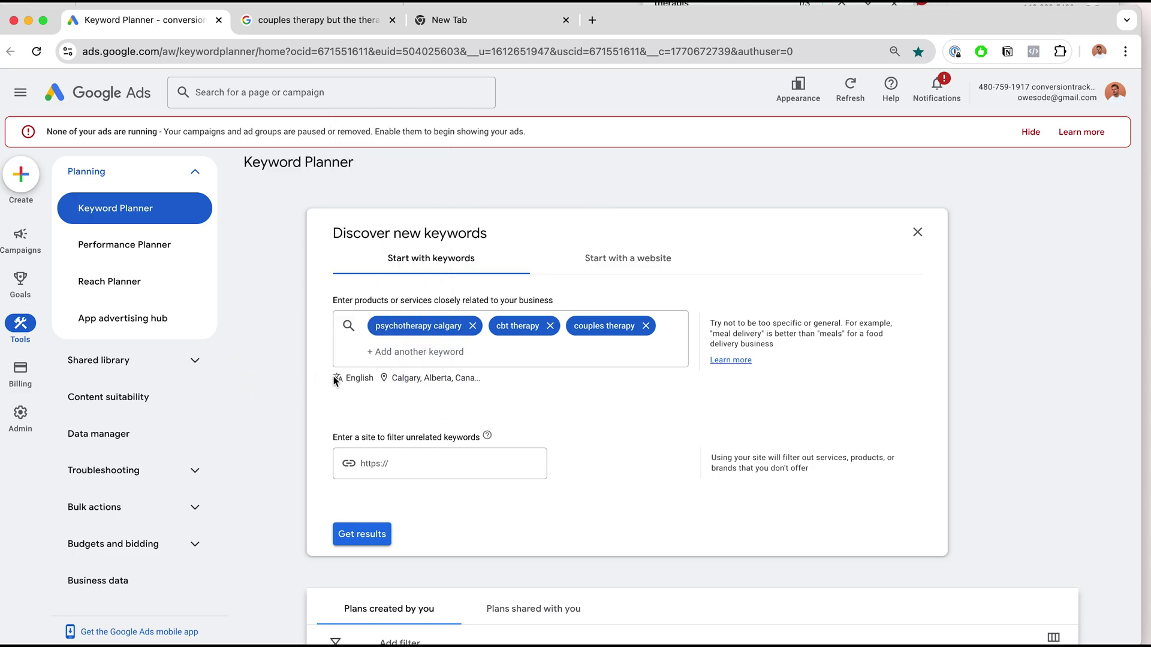
left_click(418, 379)
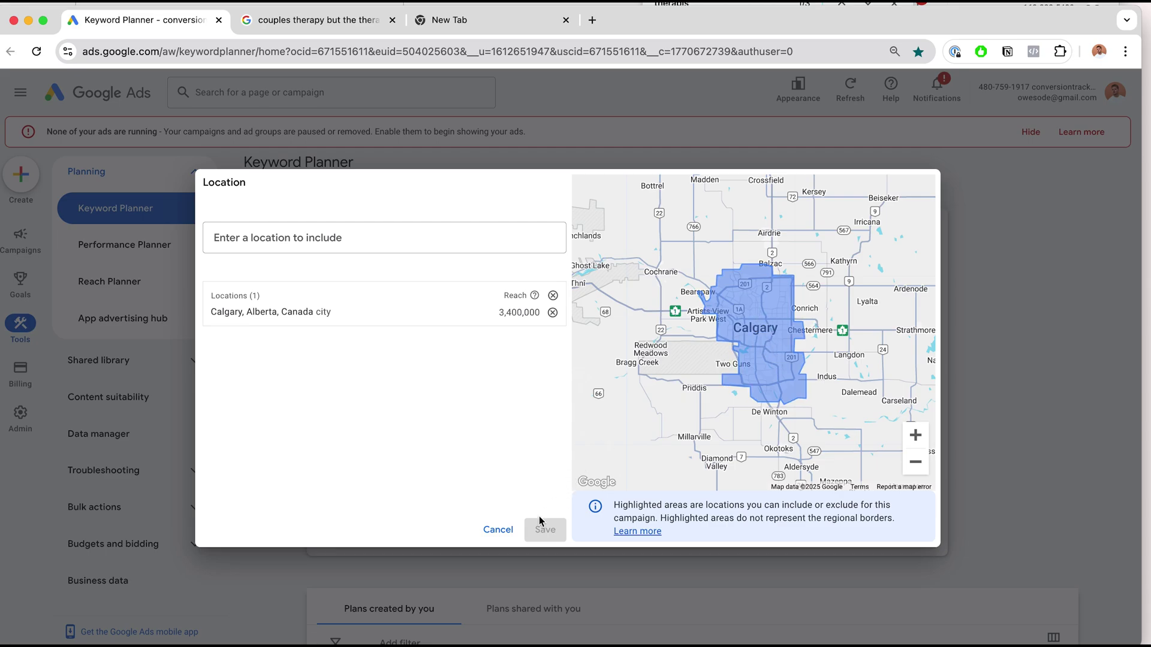
left_click(496, 530)
Step: Add anxiety therapy, depression therapy and therapy near me as seeds and generate keyword ideas
left_click(480, 350)
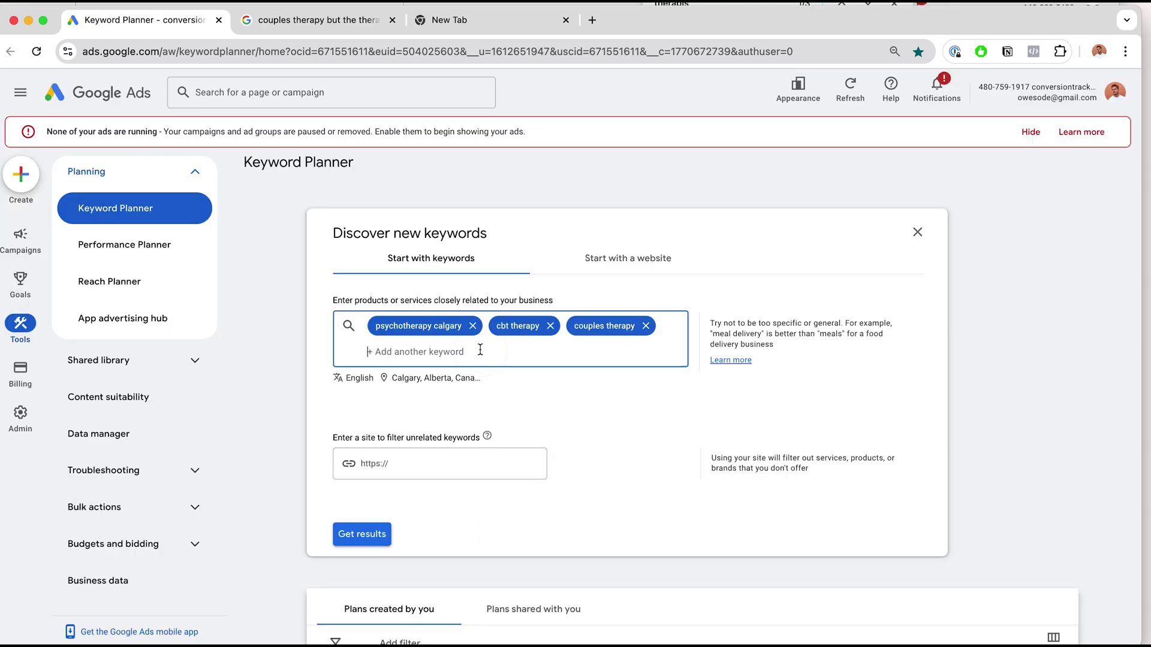
type("anxiety therapy, depression therapy, therapy near me")
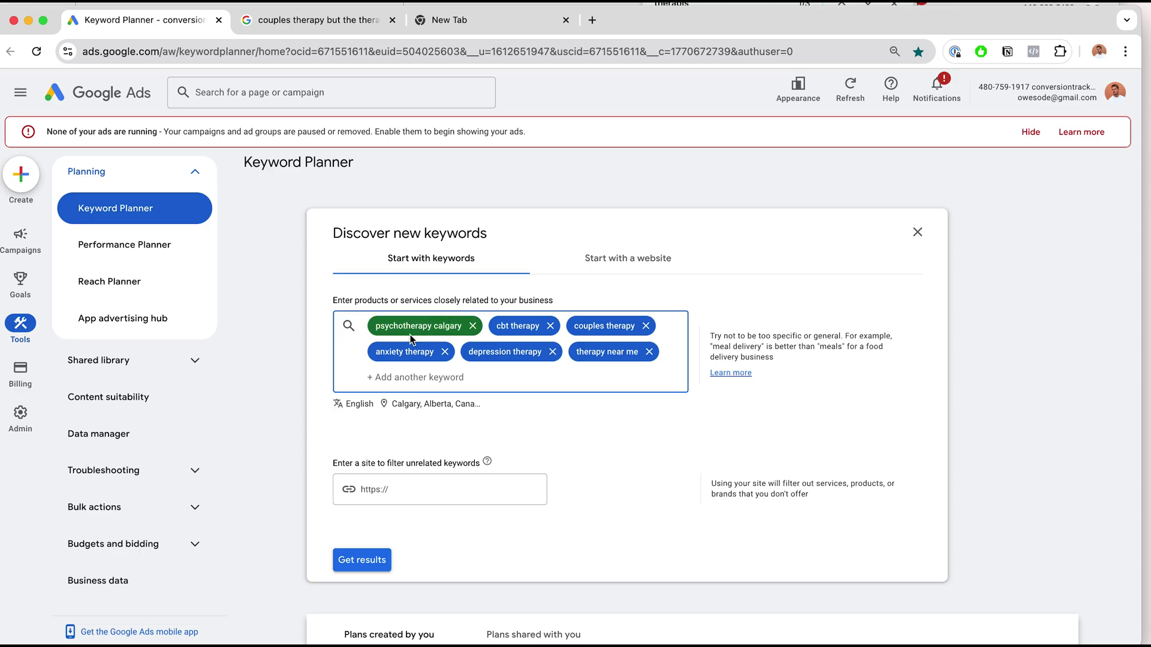
left_click(361, 561)
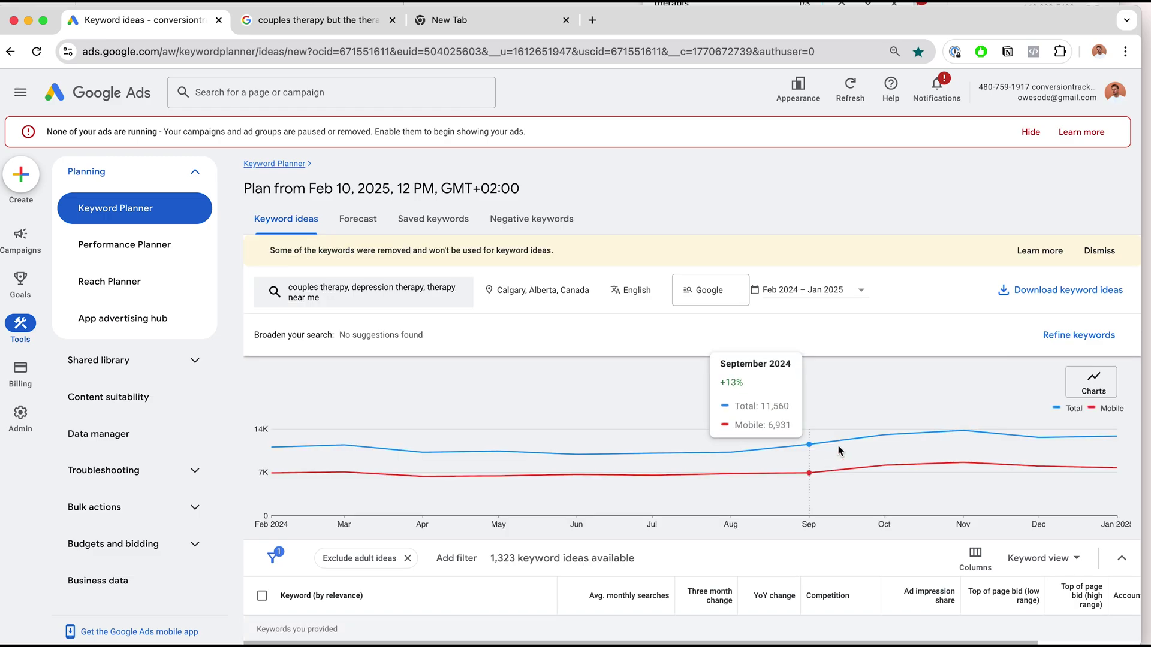
Step: Sort the keyword ideas by average monthly searches and inspect a keyword lacking search data
scroll(837, 477, "down", 5)
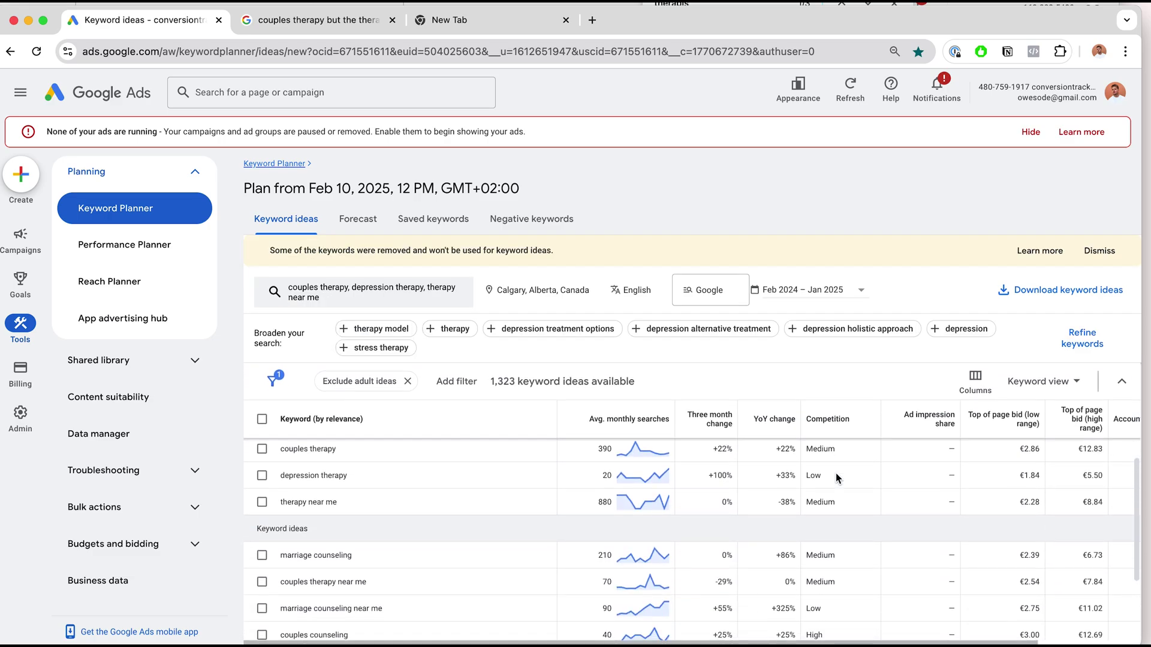
scroll(695, 521, "up", 1)
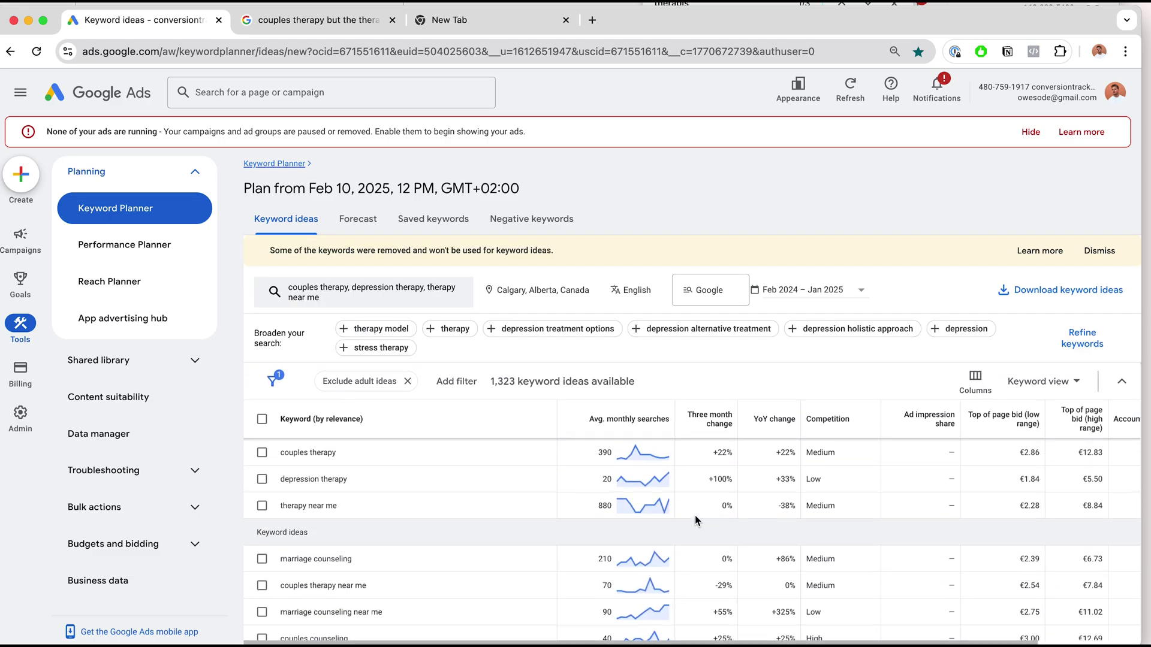
left_click(642, 425)
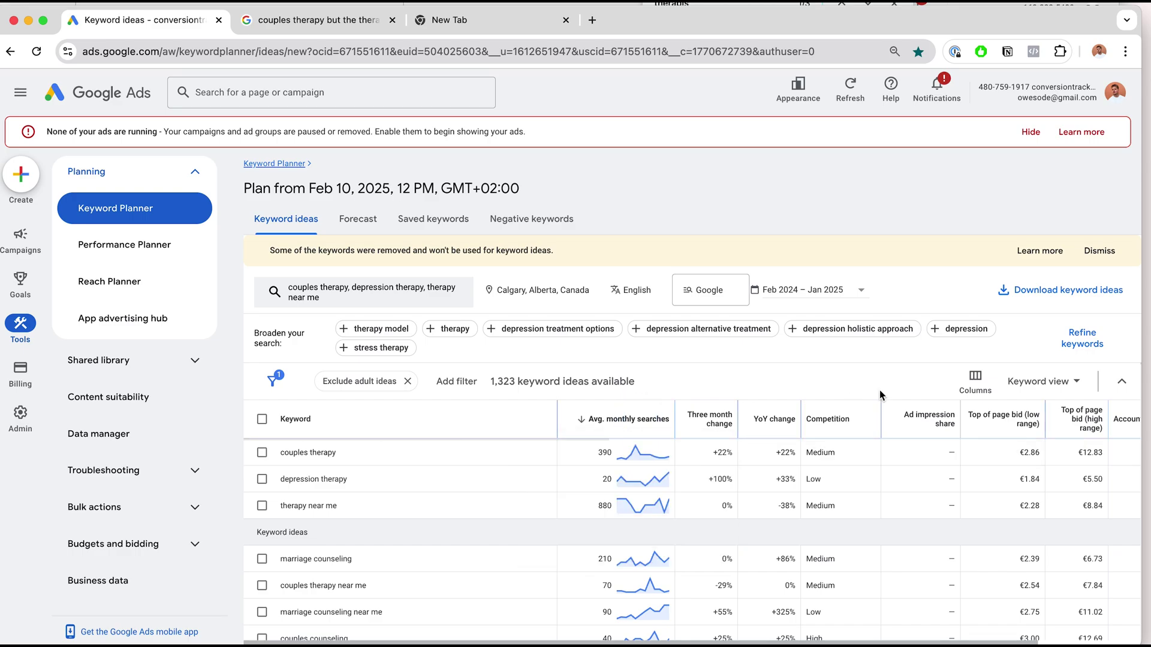
left_click(629, 419)
scroll(582, 501, "down", 1)
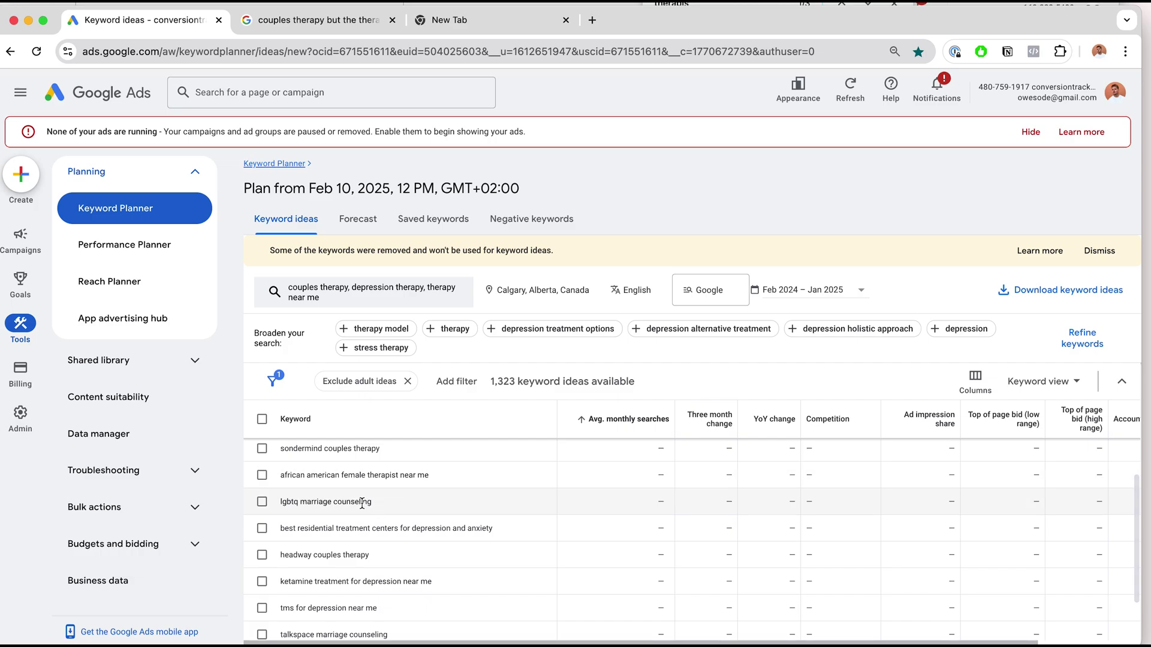
left_click_drag(280, 477, 666, 478)
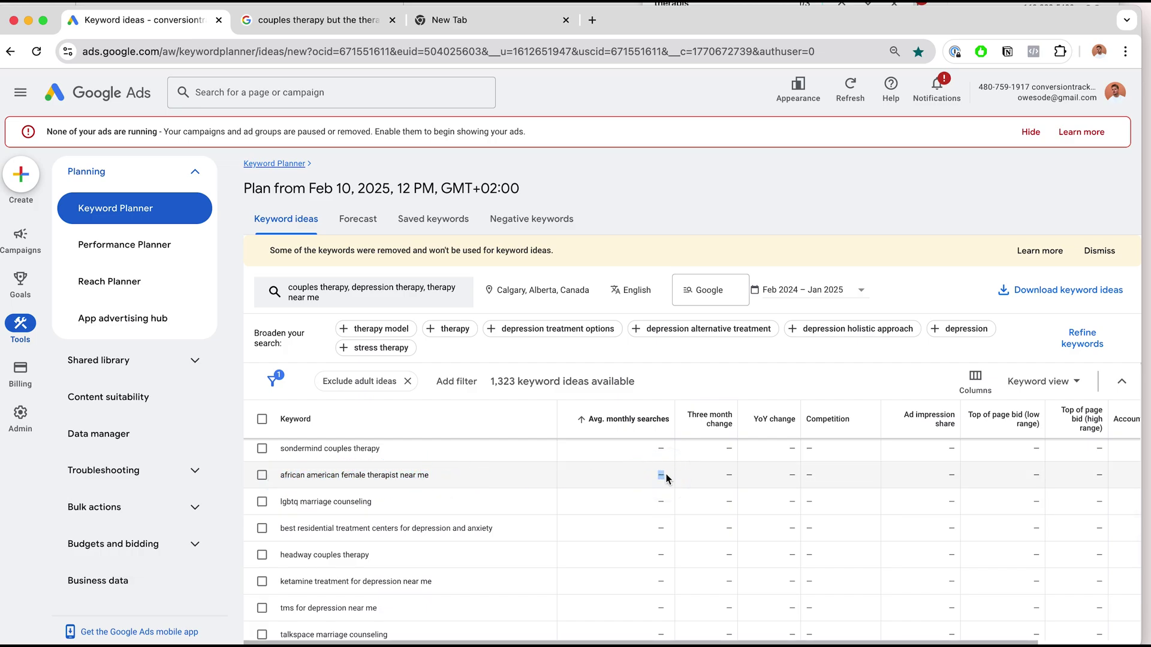
left_click(665, 478)
left_click(653, 478)
Step: Check the Avg. monthly searches definition and sort the ideas highest first
left_click(644, 427)
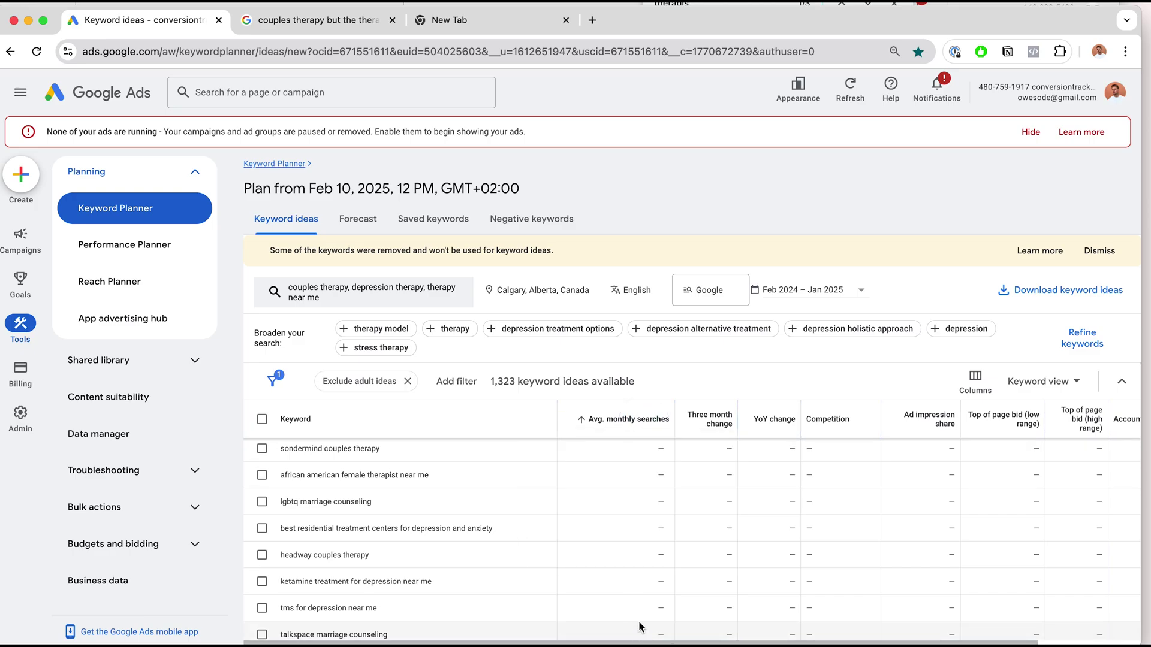
scroll(641, 539, "up", 4)
scroll(643, 489, "down", 2)
scroll(645, 488, "down", 1)
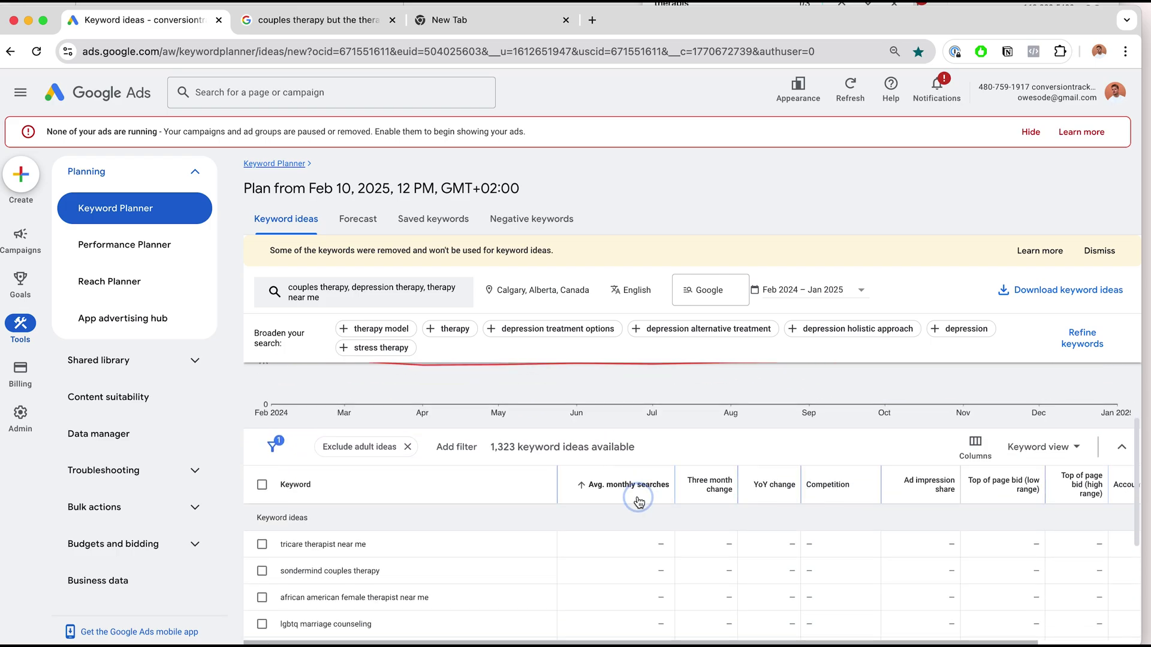
left_click(644, 487)
scroll(479, 497, "down", 2)
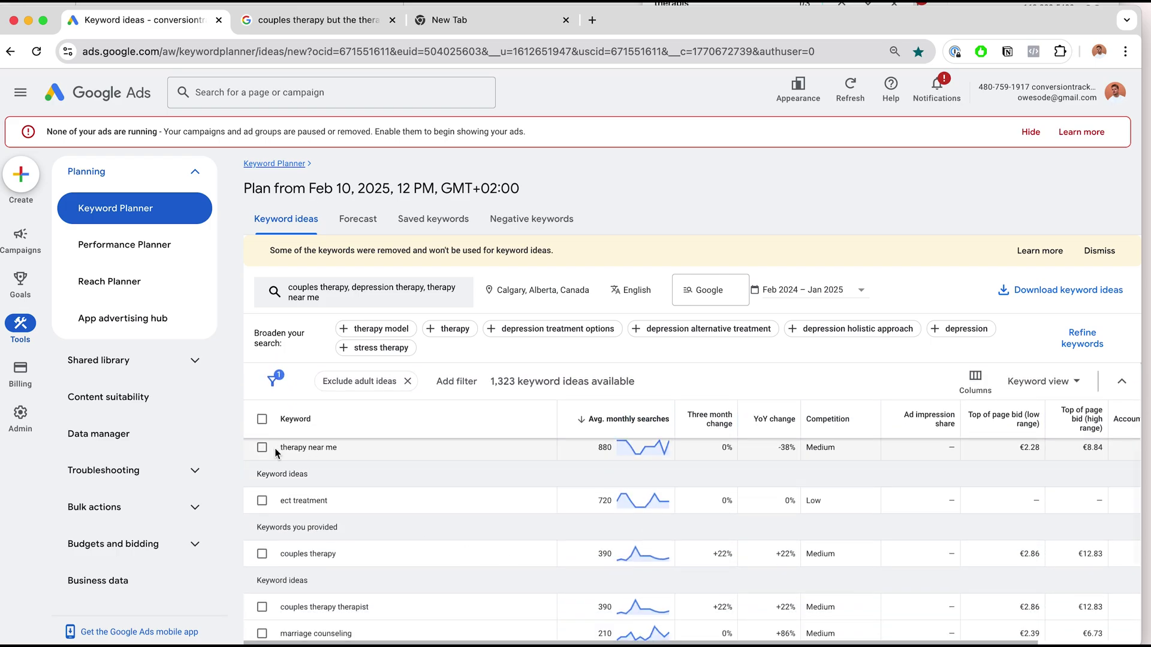
Step: Highlight the top keyword therapy near me and close the unused New Tab
left_click_drag(277, 448, 362, 450)
scroll(509, 509, "up", 1)
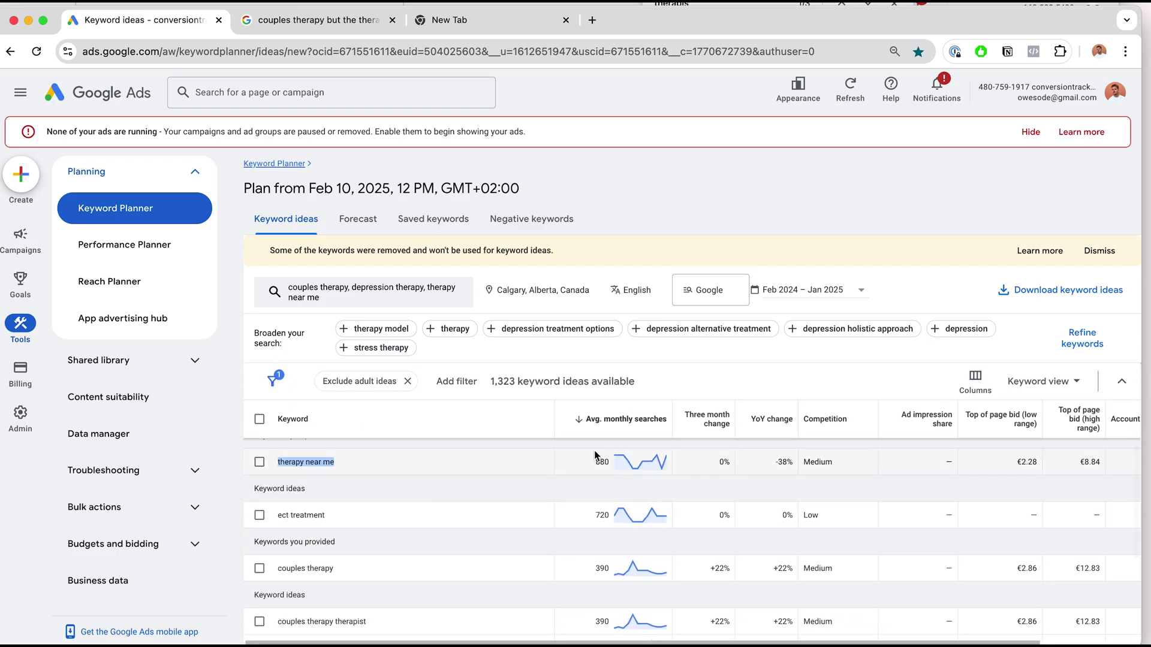
scroll(599, 466, "down", 1)
scroll(599, 466, "down", 2)
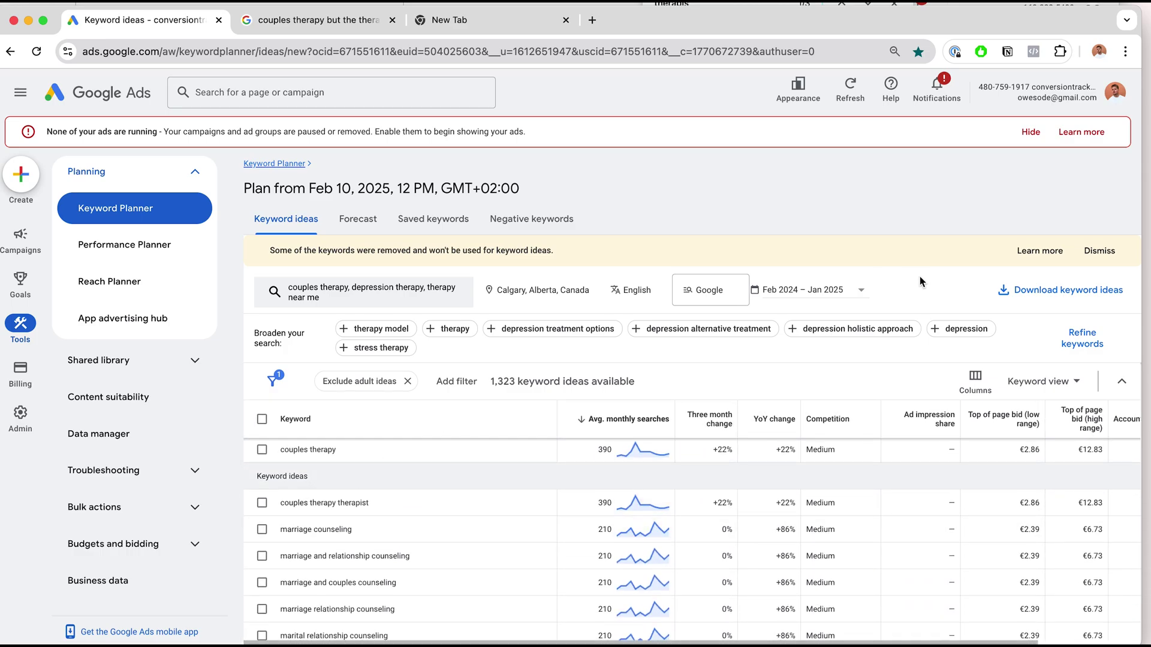
left_click(565, 20)
scroll(448, 584, "down", 1)
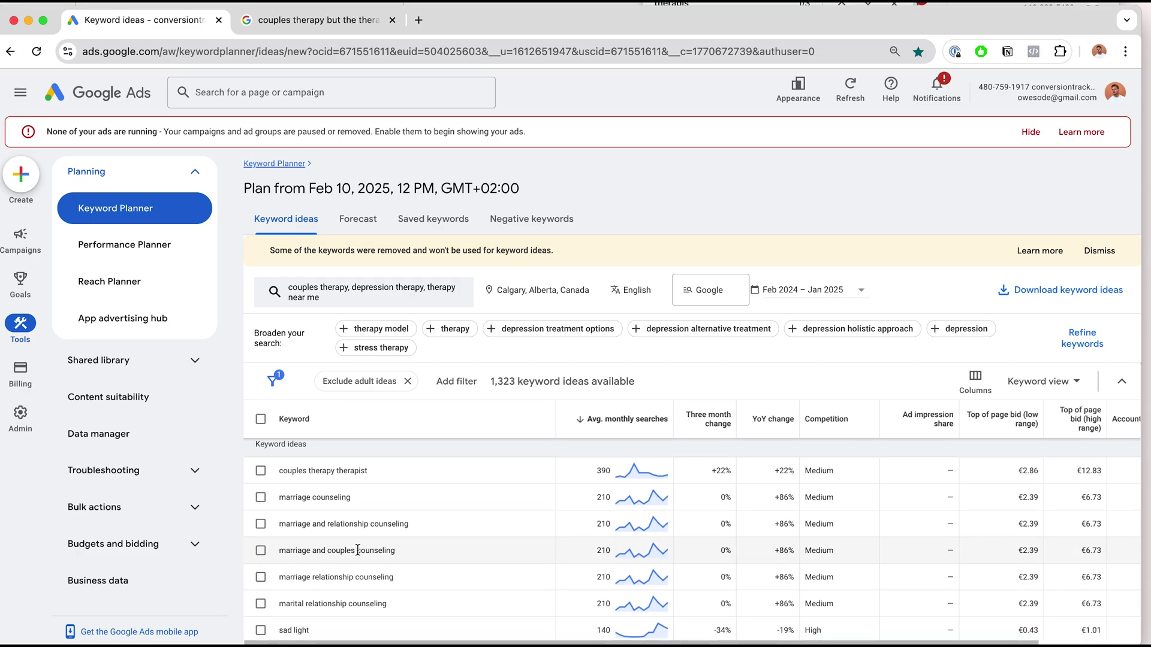
scroll(291, 522, "down", 1)
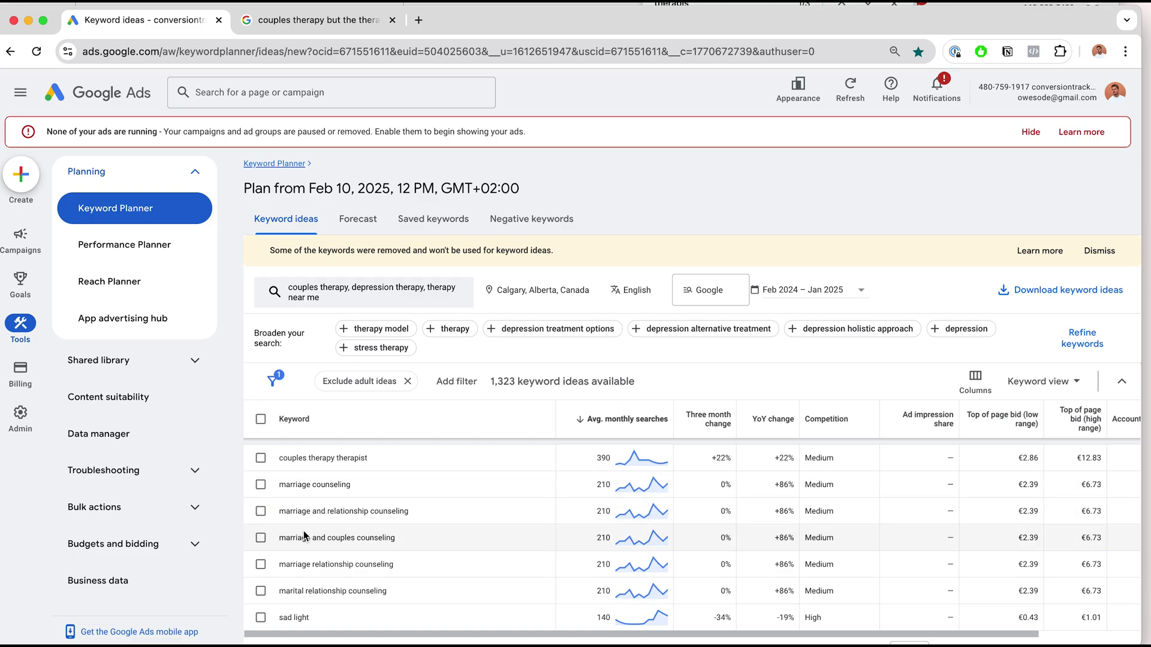
scroll(308, 540, "down", 3)
Step: Show 500 rows per page and select marital relationship counseling
left_click(907, 602)
left_click(923, 600)
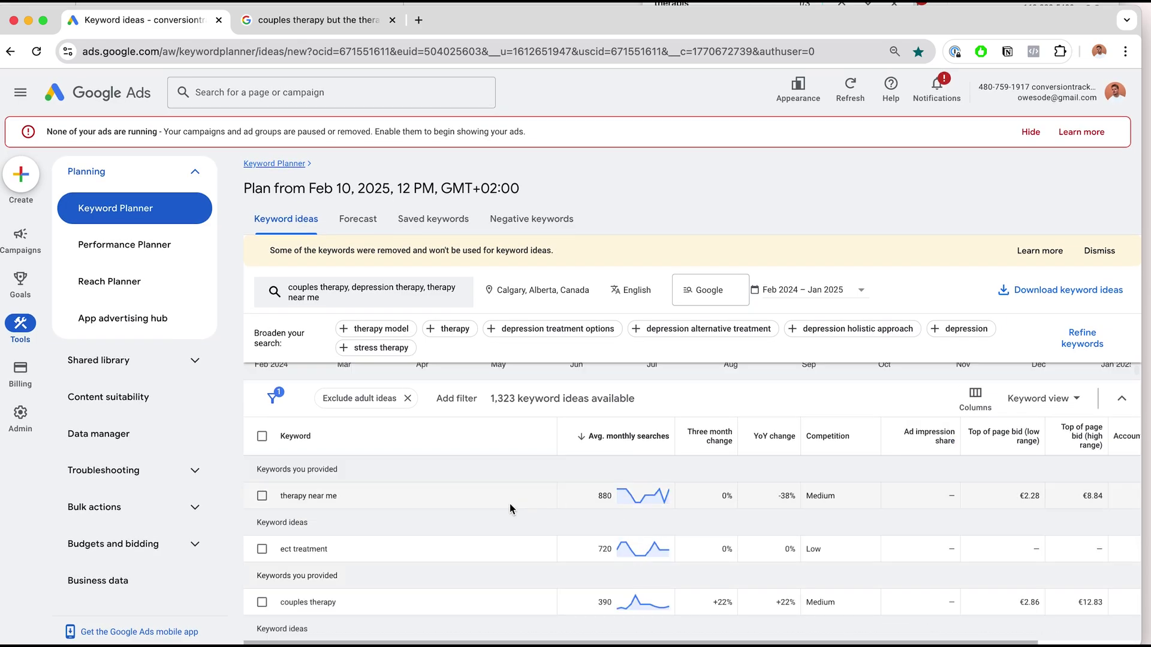
scroll(510, 507, "down", 5)
left_click(262, 504)
Step: Also select marriage relationship counseling, marriage and couples counseling, and ketamine drug for depression, then switch to the slideshow
left_click(262, 477)
left_click(262, 451)
scroll(383, 501, "down", 1)
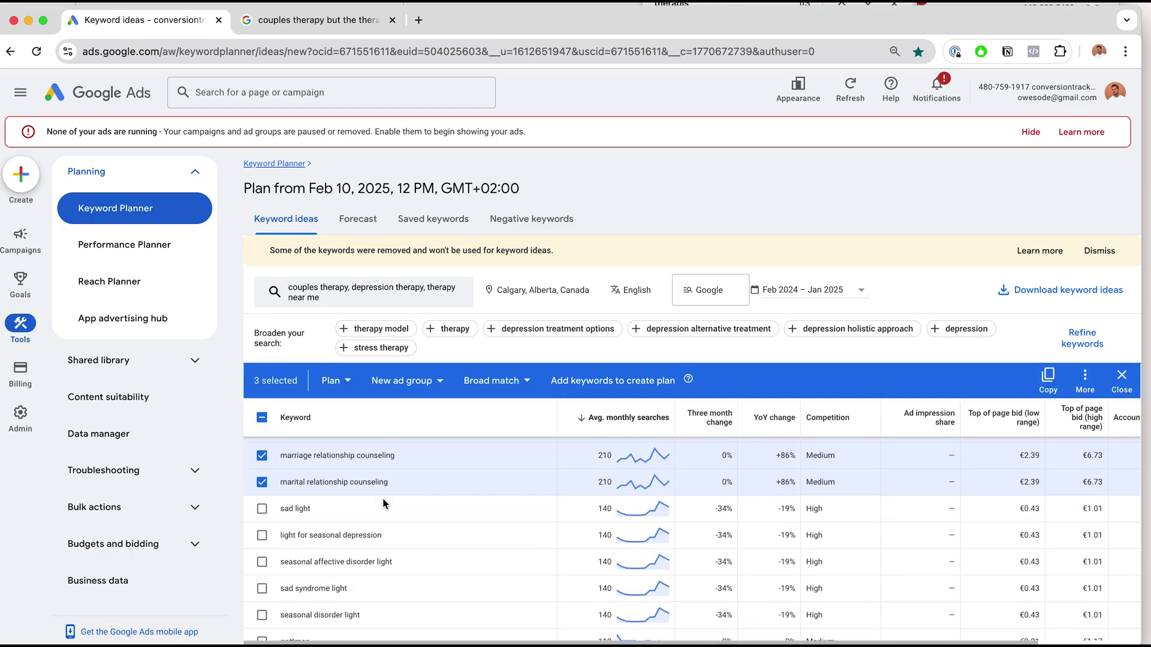
scroll(390, 499, "down", 2)
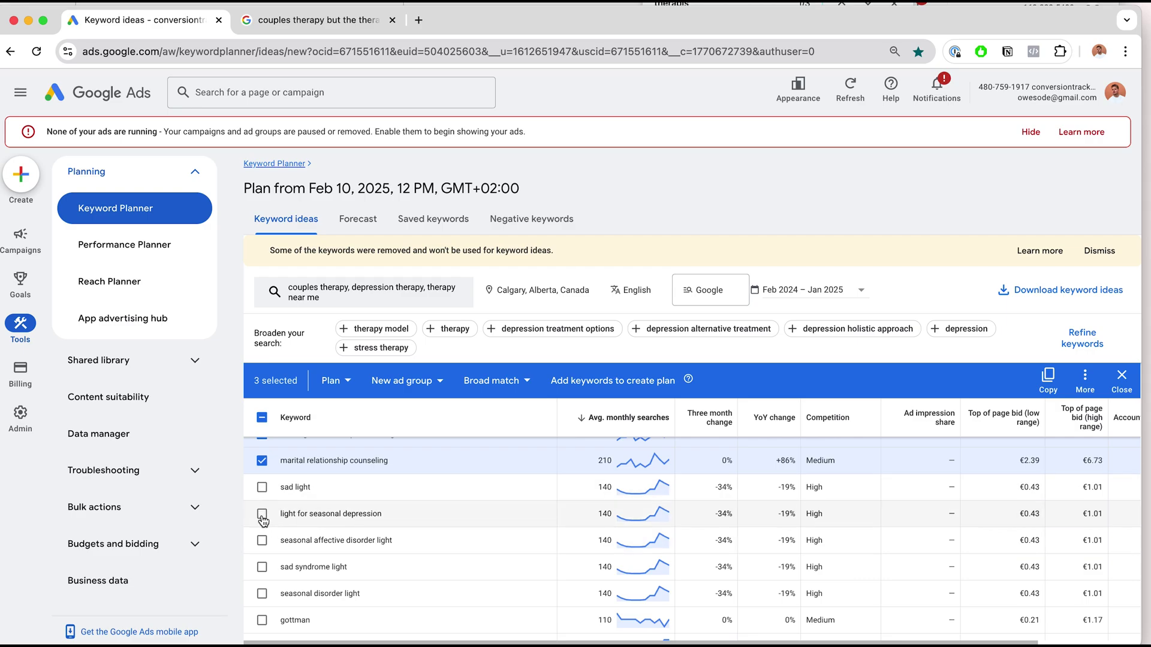
scroll(331, 503, "down", 5)
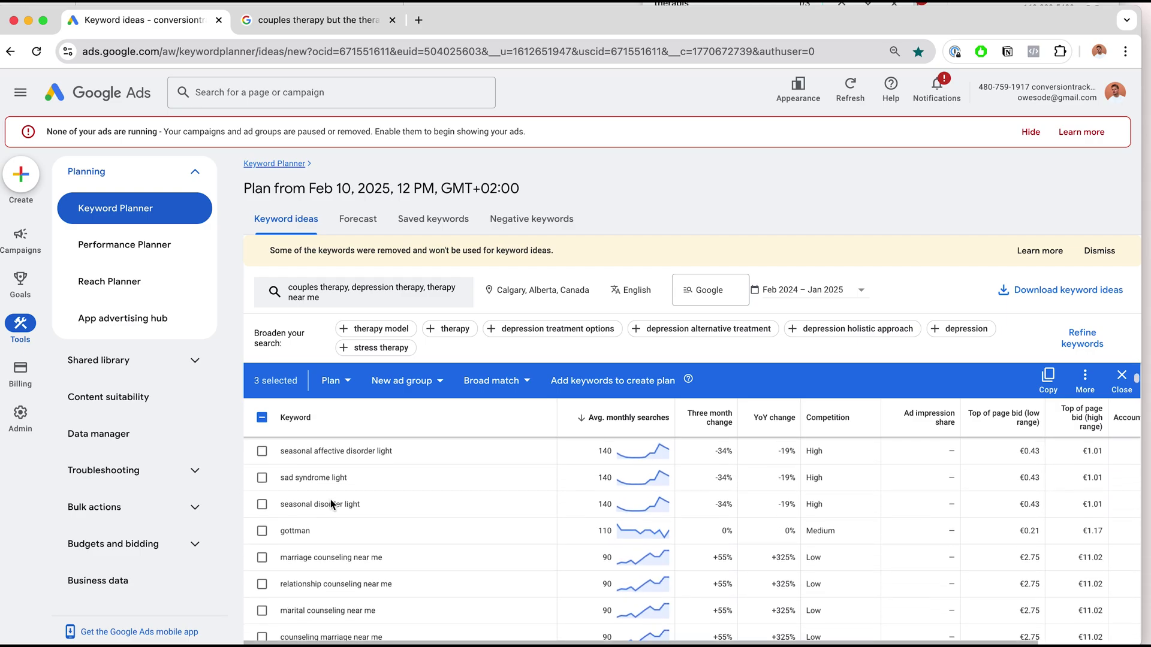
scroll(330, 499, "down", 3)
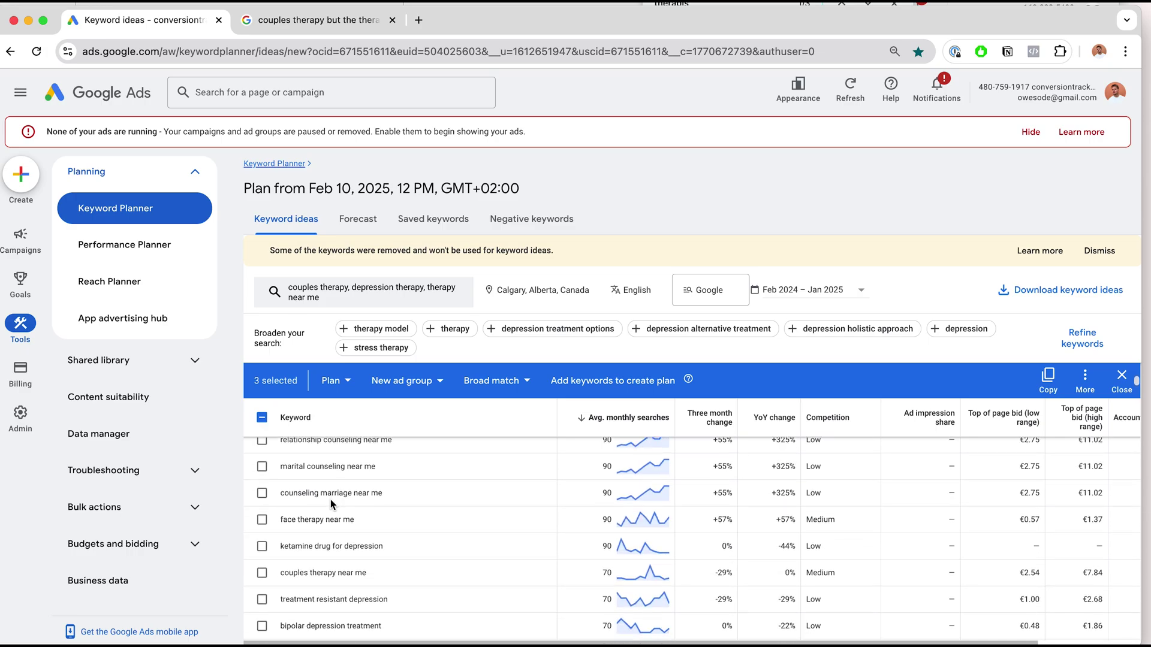
left_click(262, 546)
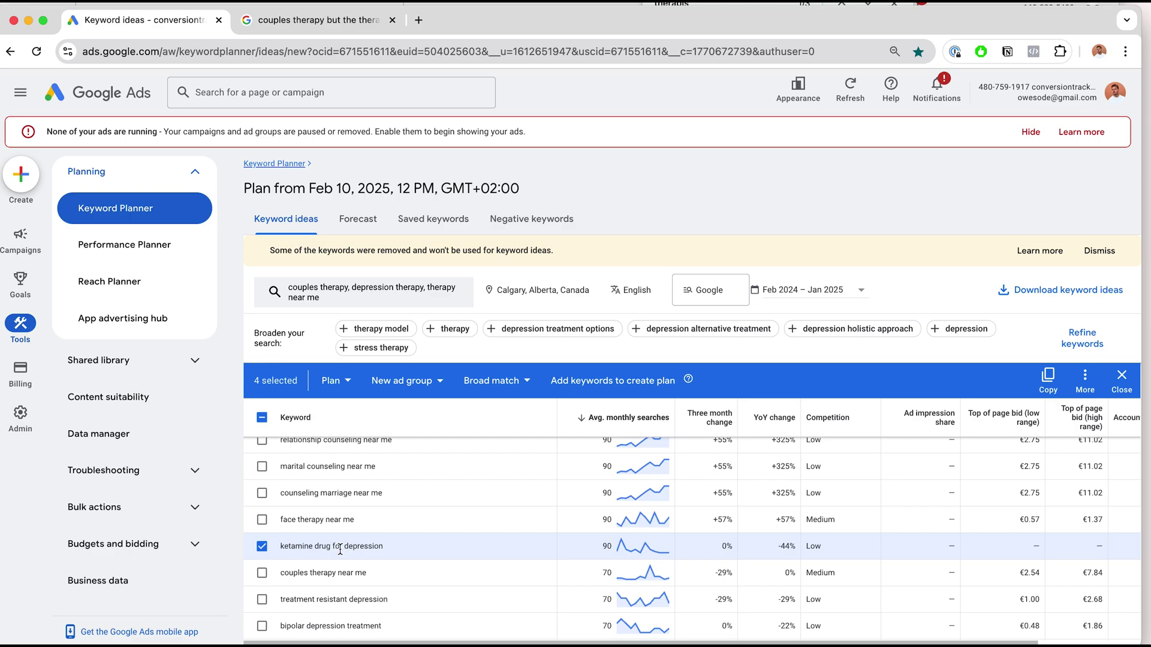
key("super+Tab")
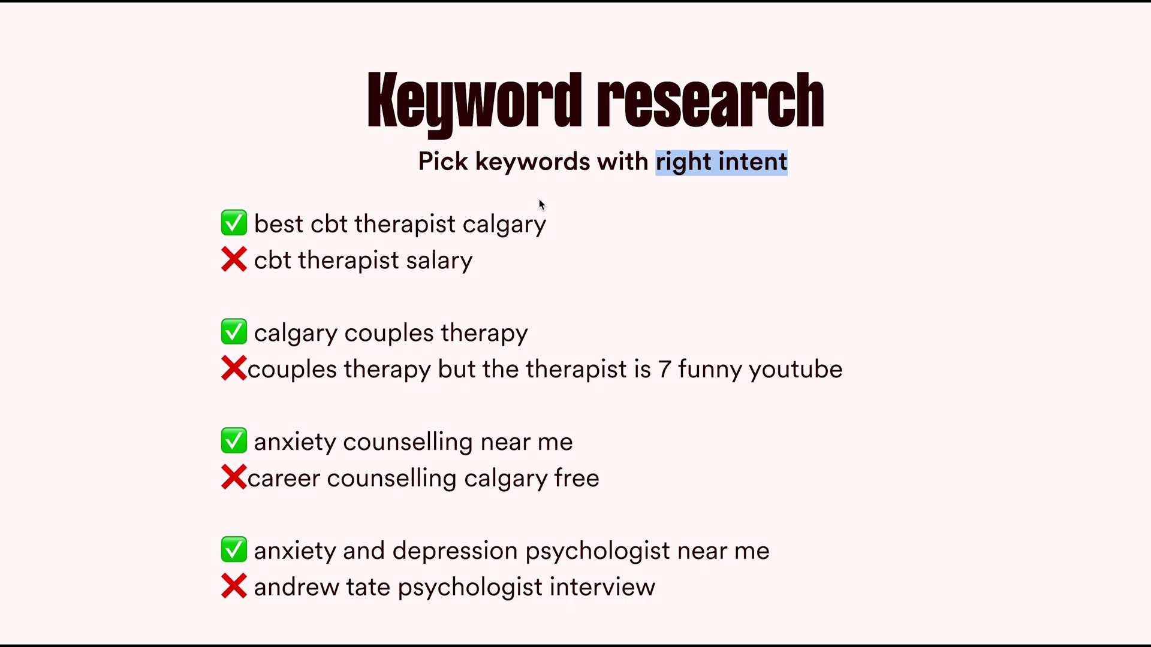
Step: Advance the slide and mark the examples best cbt therapist calgary, cbt, and cbt therapist salary
key("Right")
left_click_drag(257, 223, 566, 213)
left_click(566, 213)
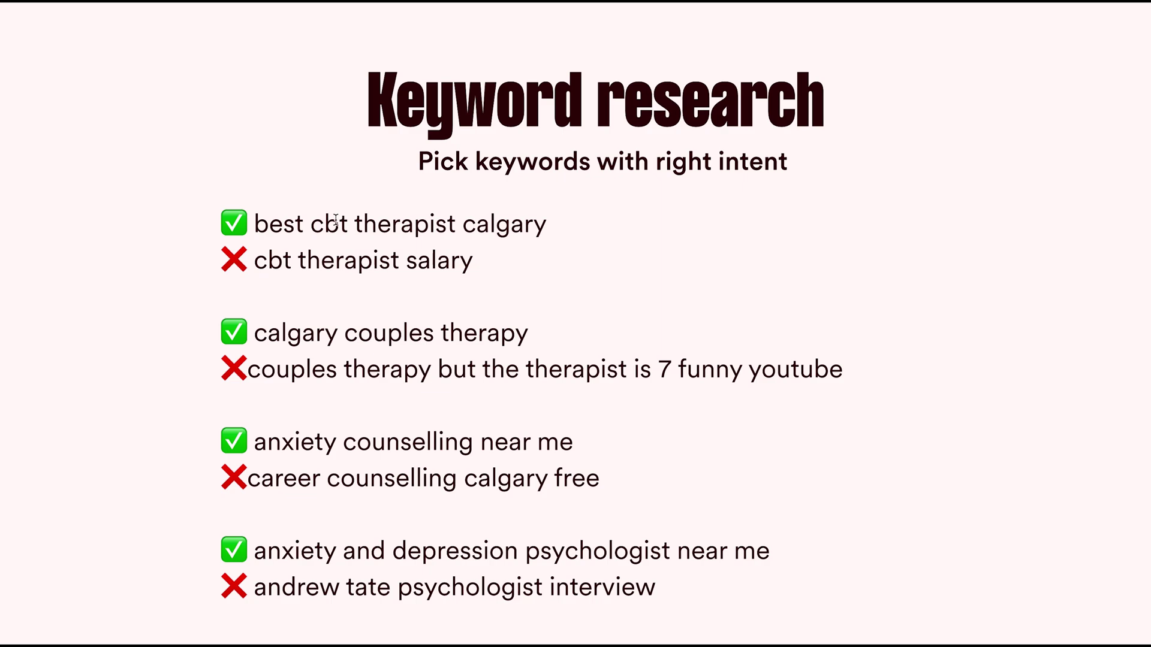
left_click_drag(314, 223, 348, 223)
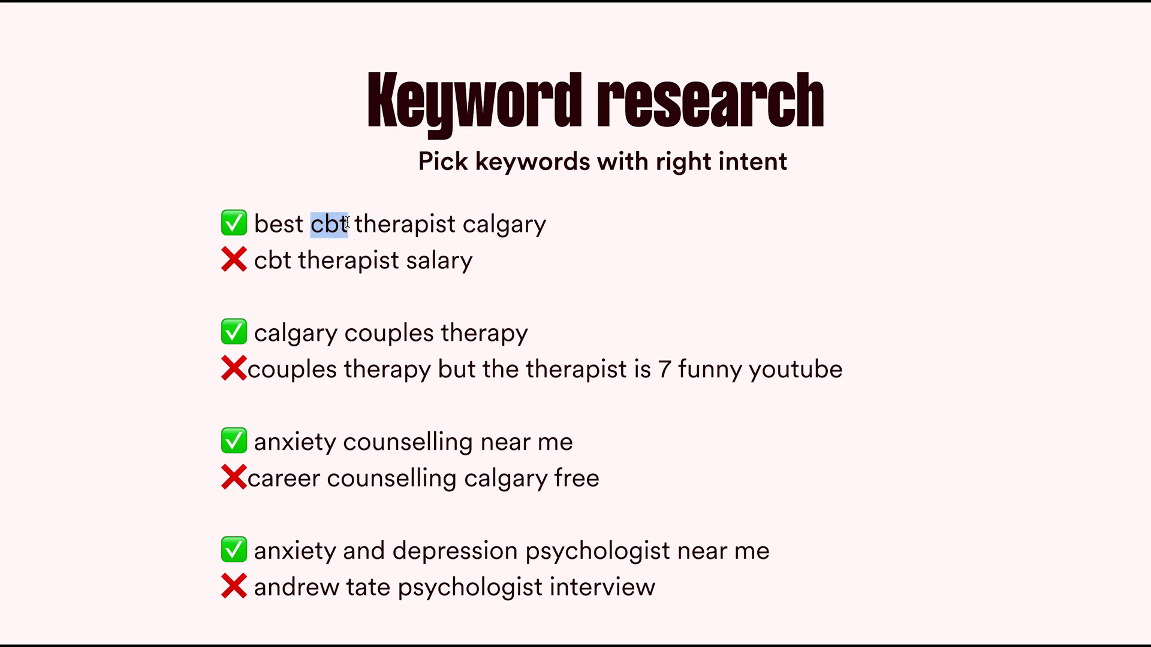
left_click(347, 222)
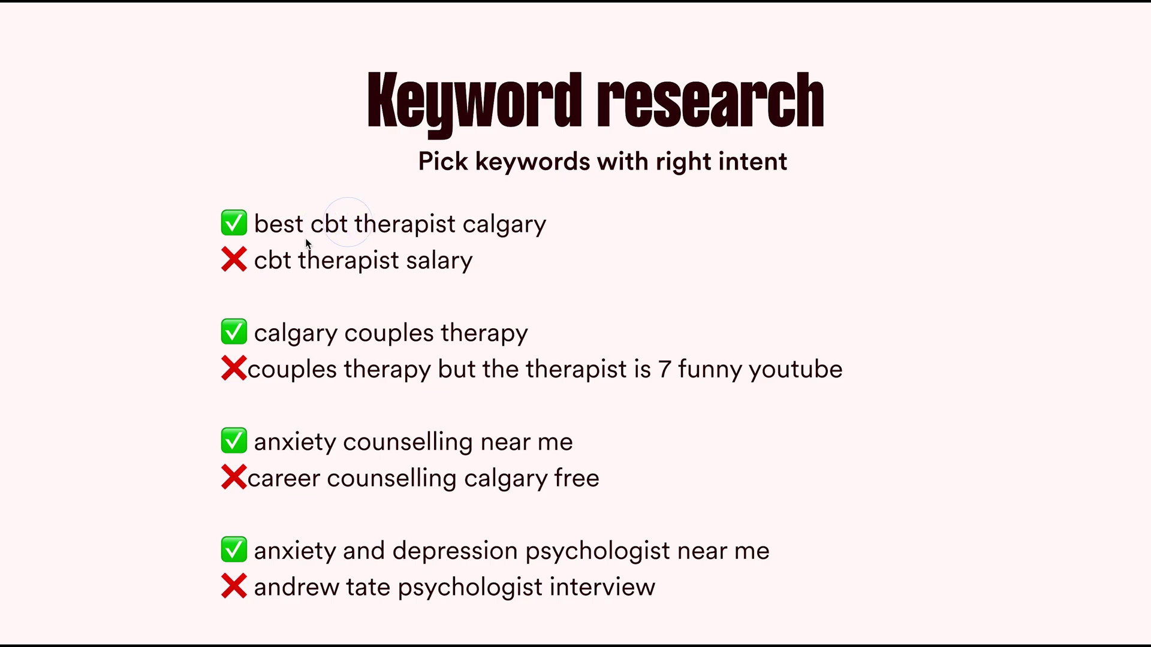
left_click_drag(254, 259, 477, 259)
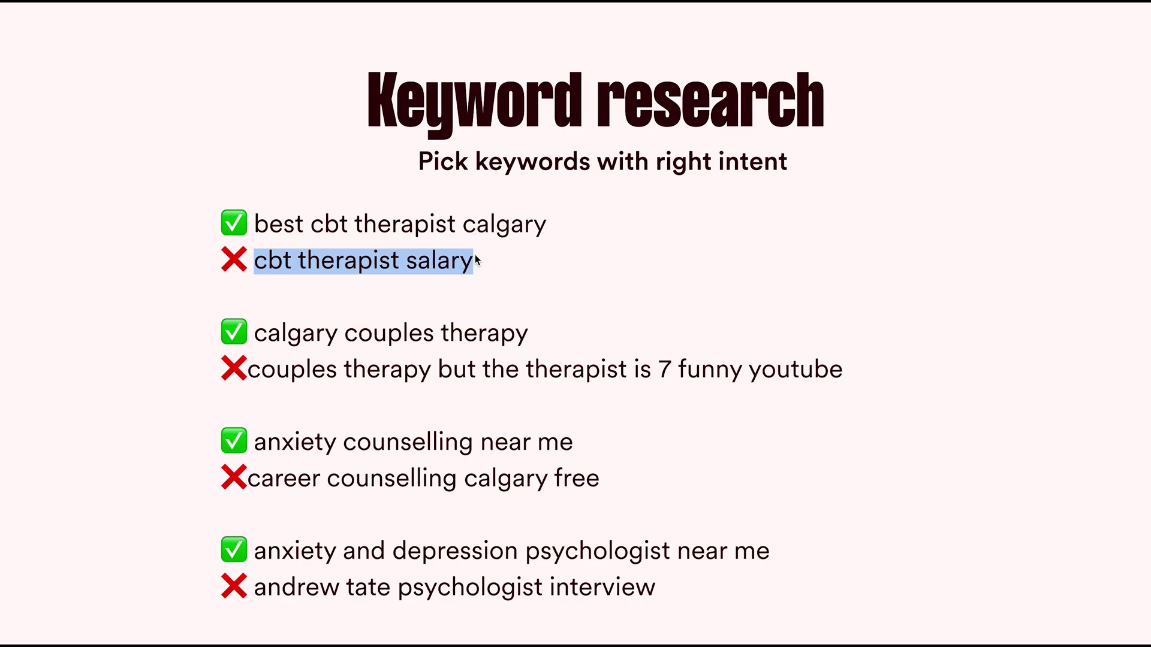
left_click(474, 254)
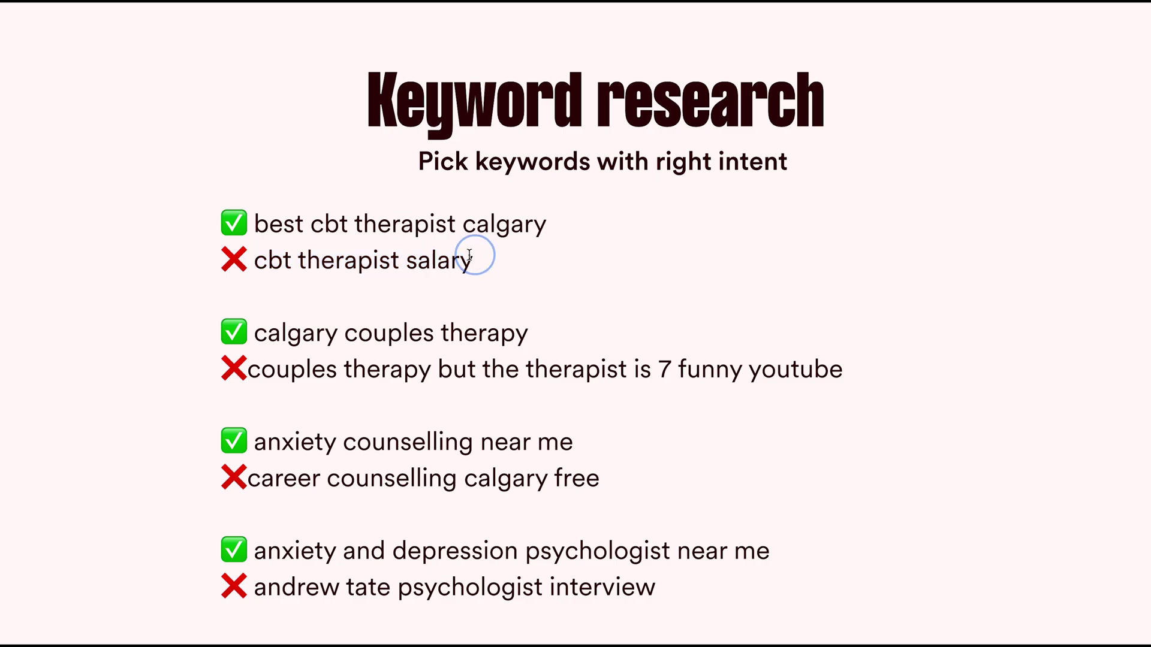
Step: Mark cbt therapist salary again, calgary couples therapy, then 'couples therapy but the therapist is 7'
left_click_drag(249, 257, 478, 259)
left_click(478, 259)
left_click_drag(257, 330, 545, 327)
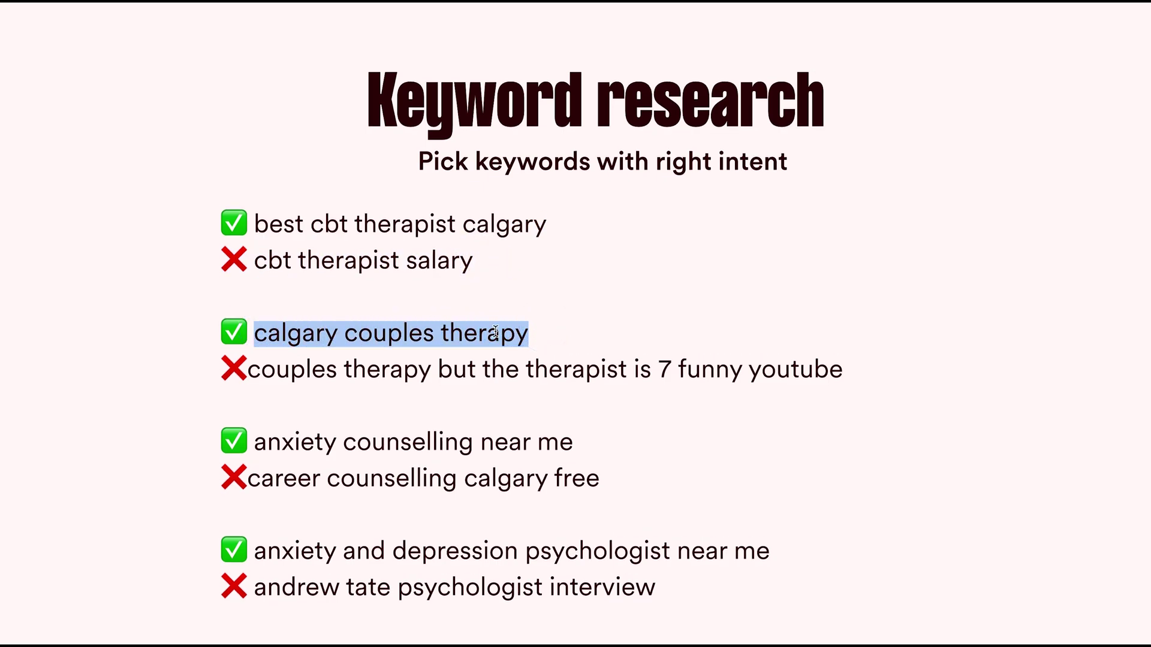
left_click(432, 318)
left_click_drag(248, 368, 672, 361)
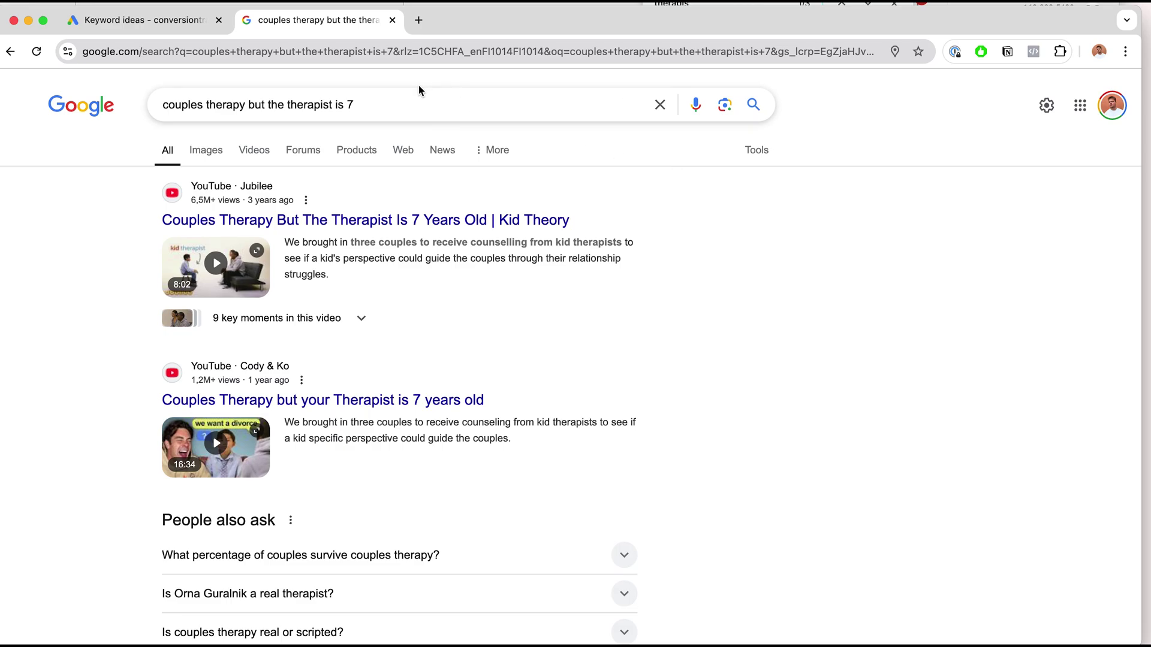
scroll(477, 218, "down", 1)
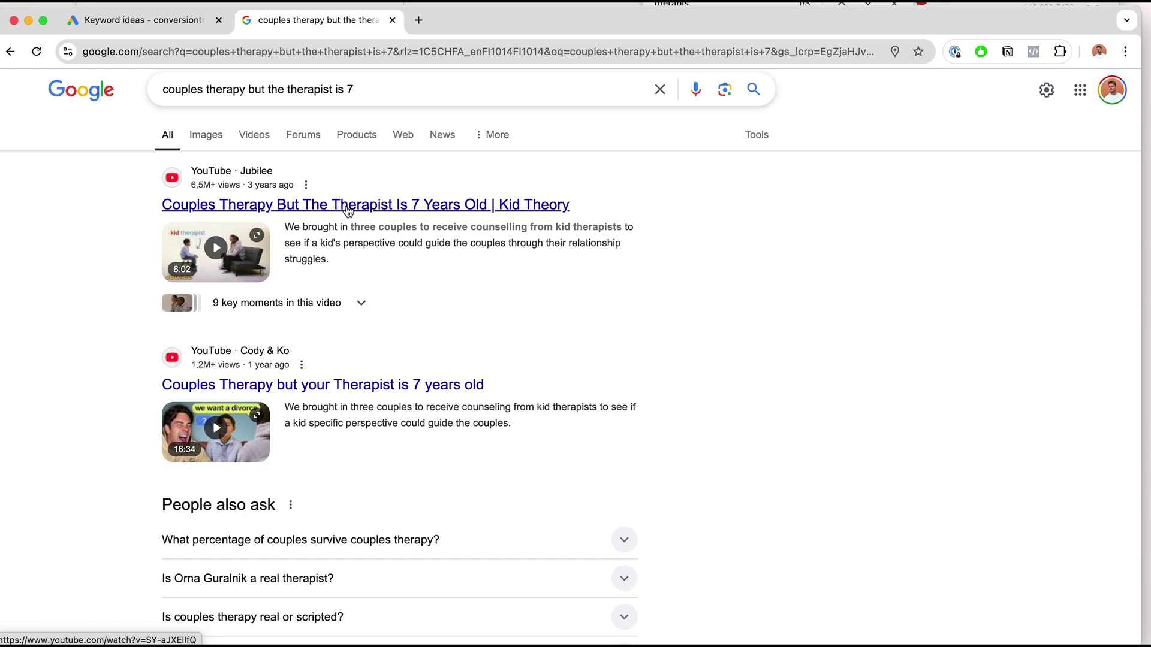
scroll(320, 218, "up", 1)
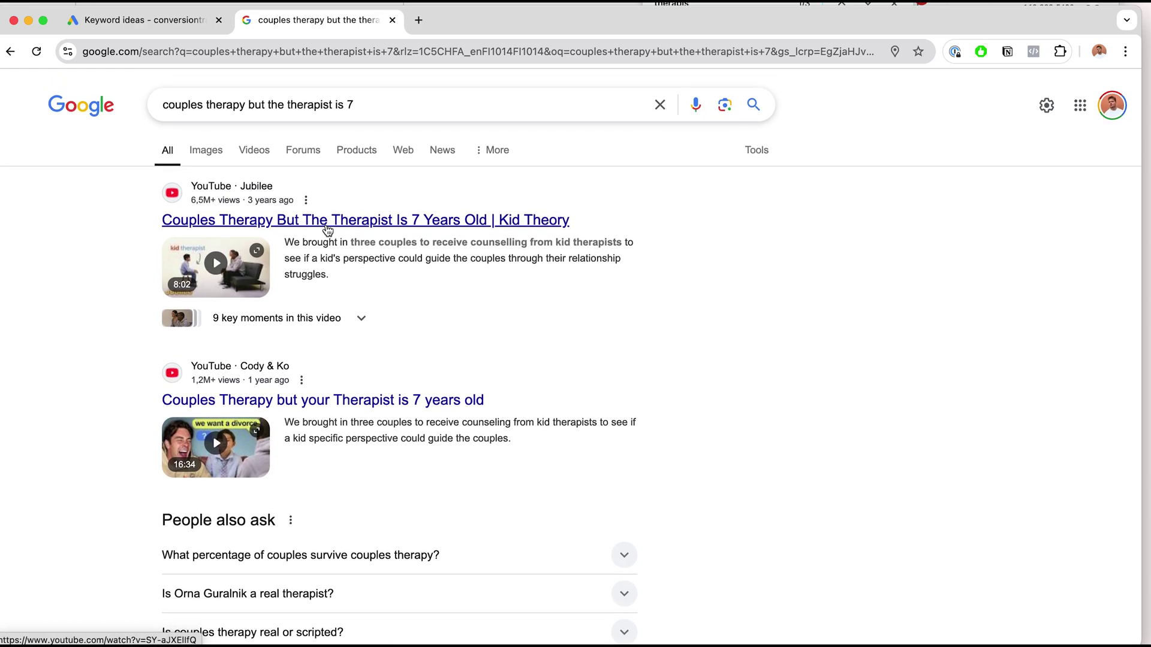
left_click_drag(357, 105, 174, 103)
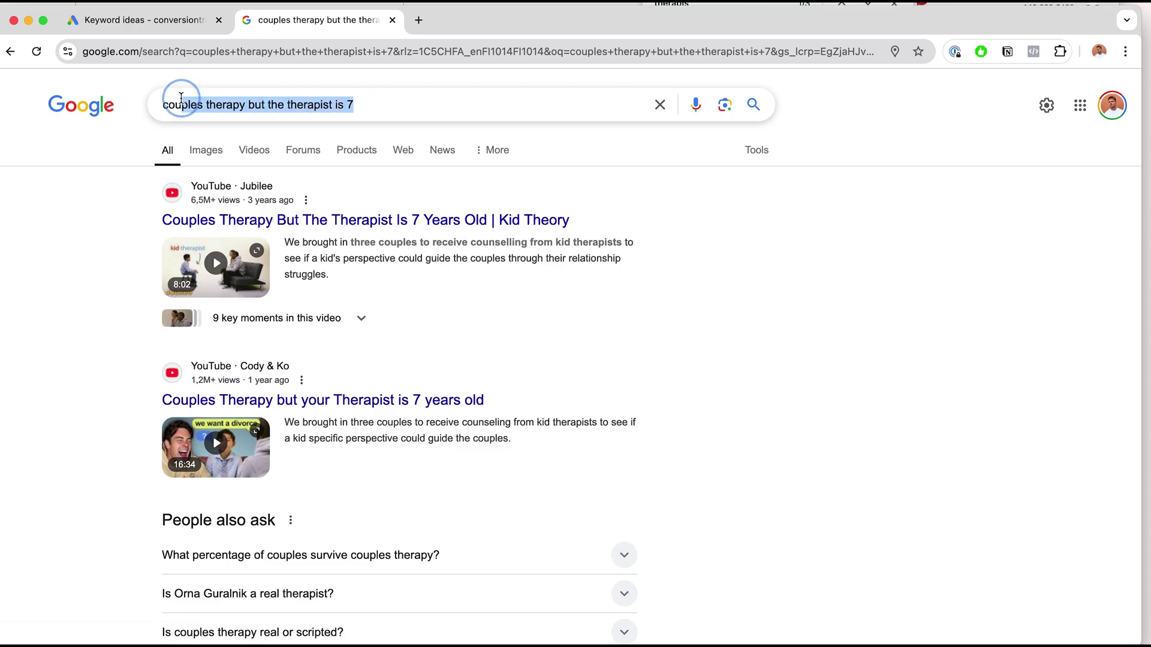
left_click(412, 98)
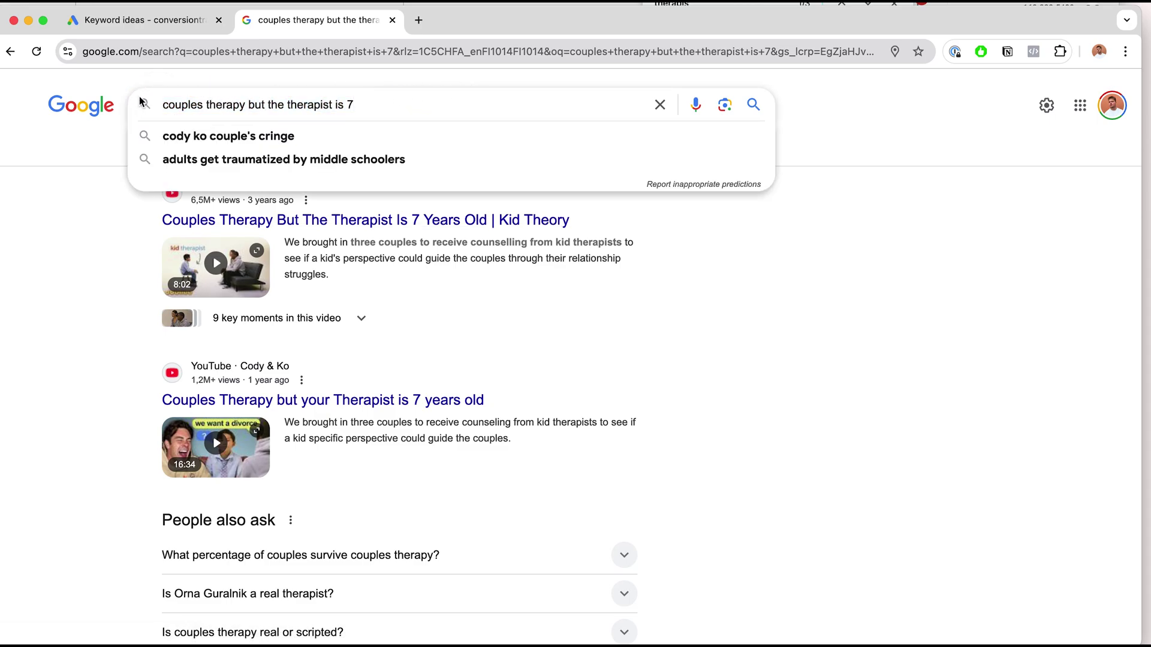
left_click(112, 154)
left_click_drag(244, 103, 157, 105)
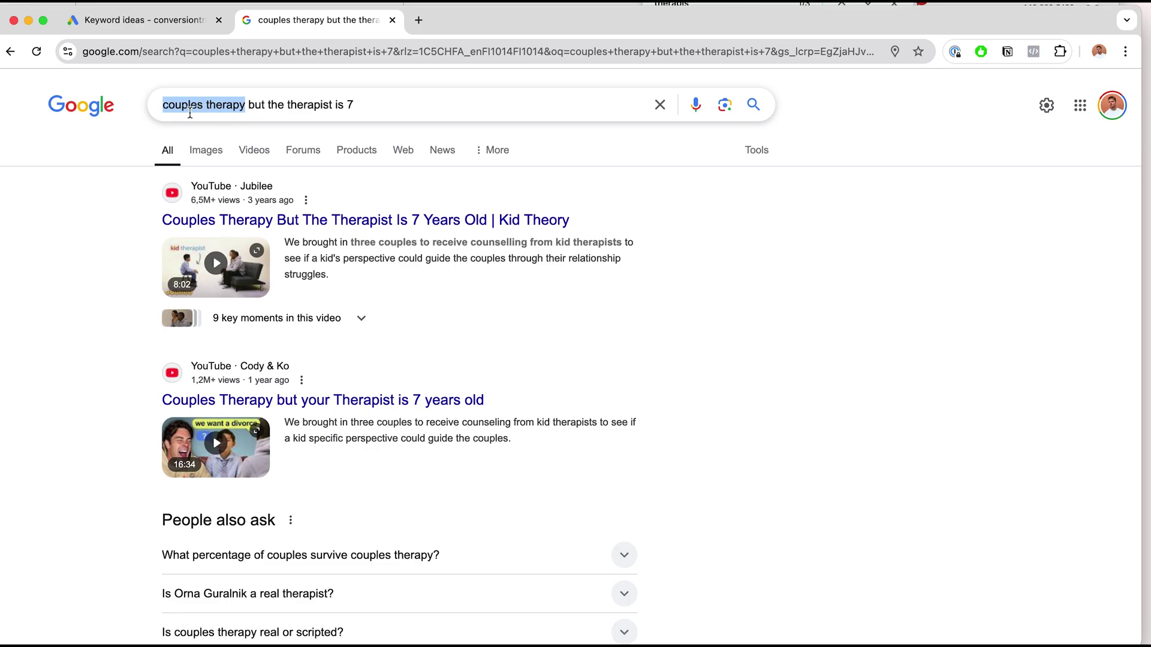
left_click(371, 105)
left_click_drag(380, 106, 146, 105)
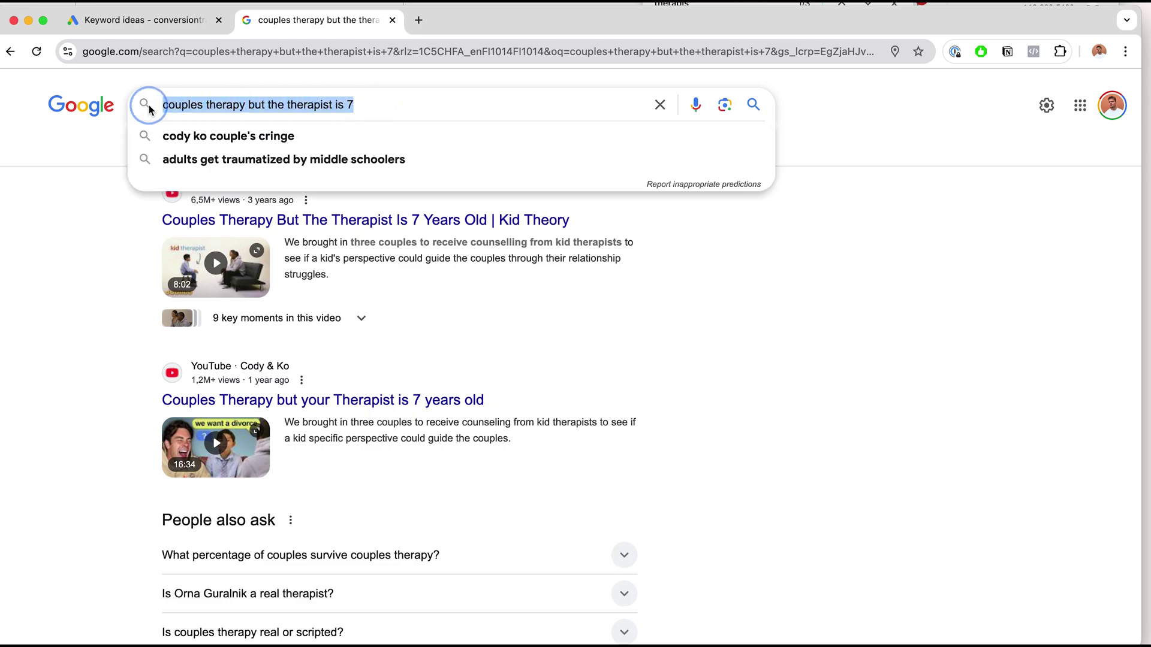
left_click(90, 240)
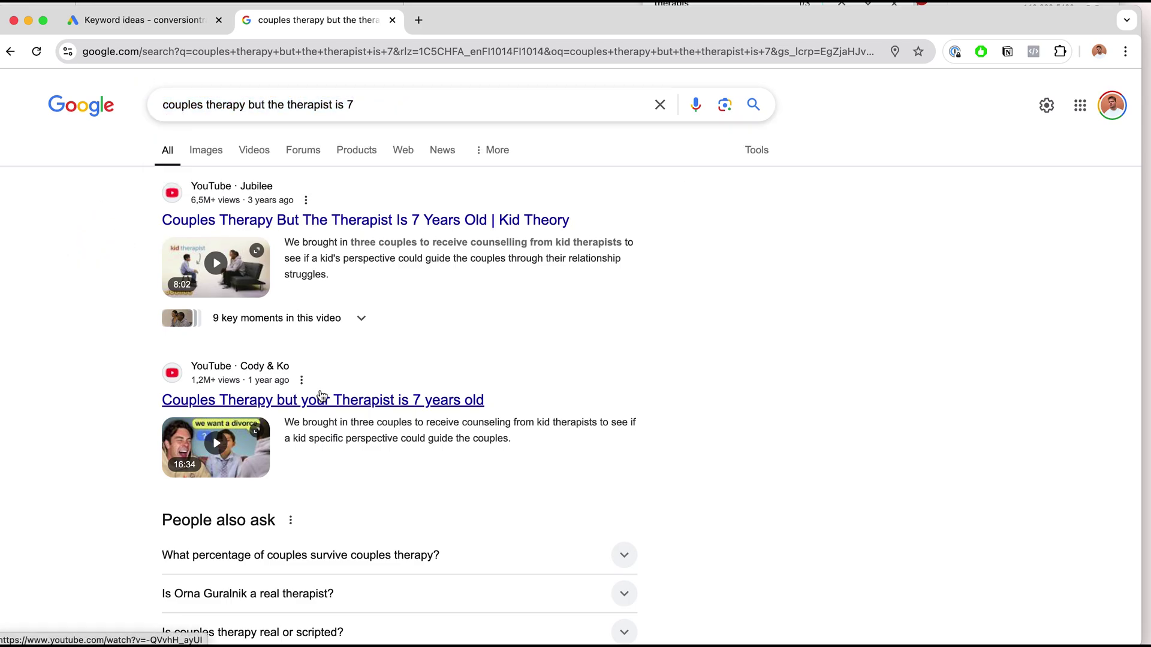